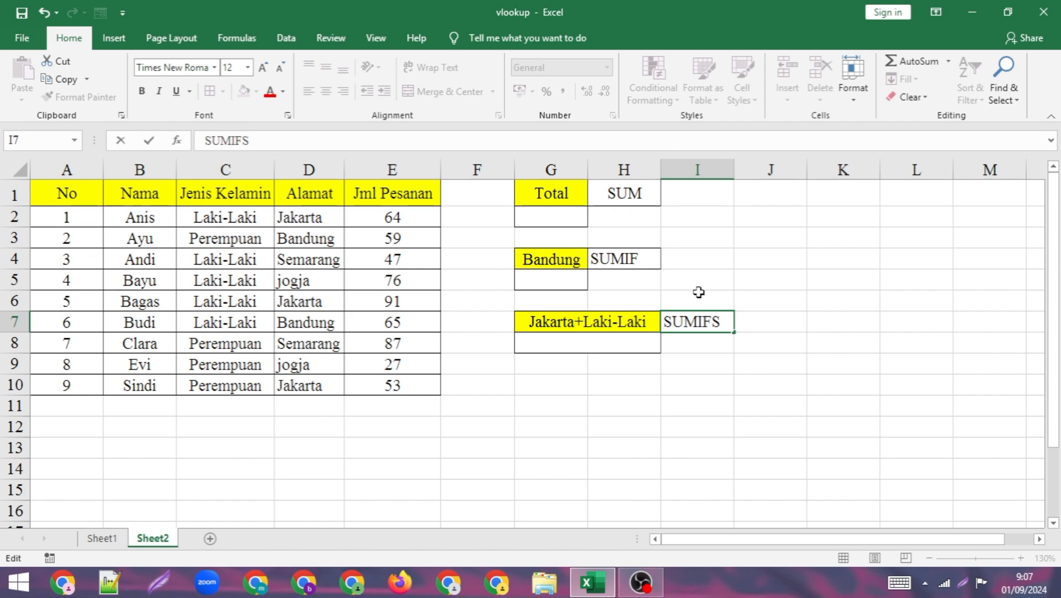
- Enter a SUM formula in G2 totalling the Jml Pesanan values E2:E10 and center-align the result
click(549, 215)
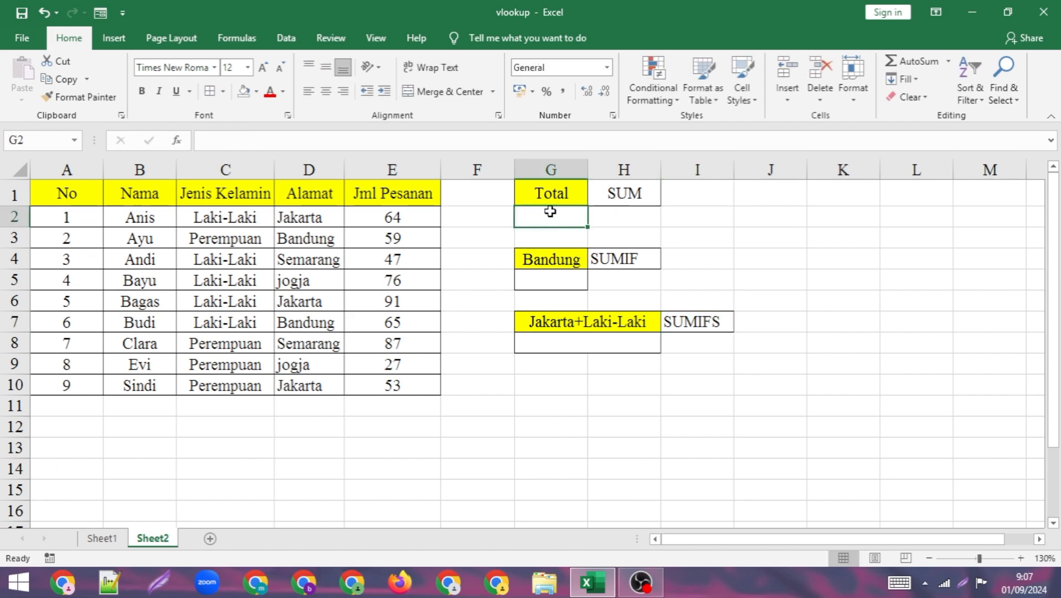
text(=)
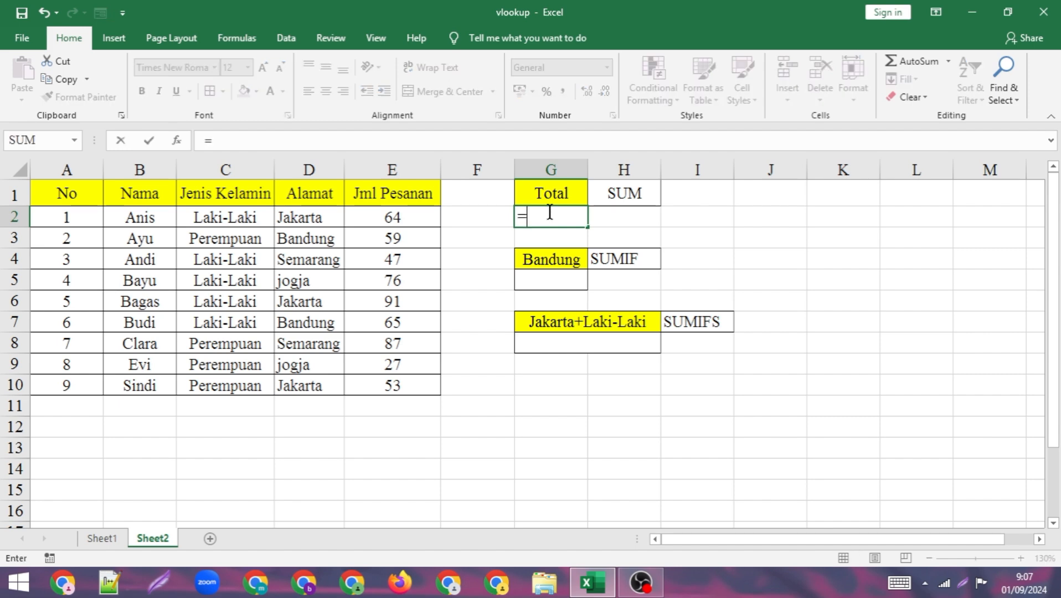
text(sum)
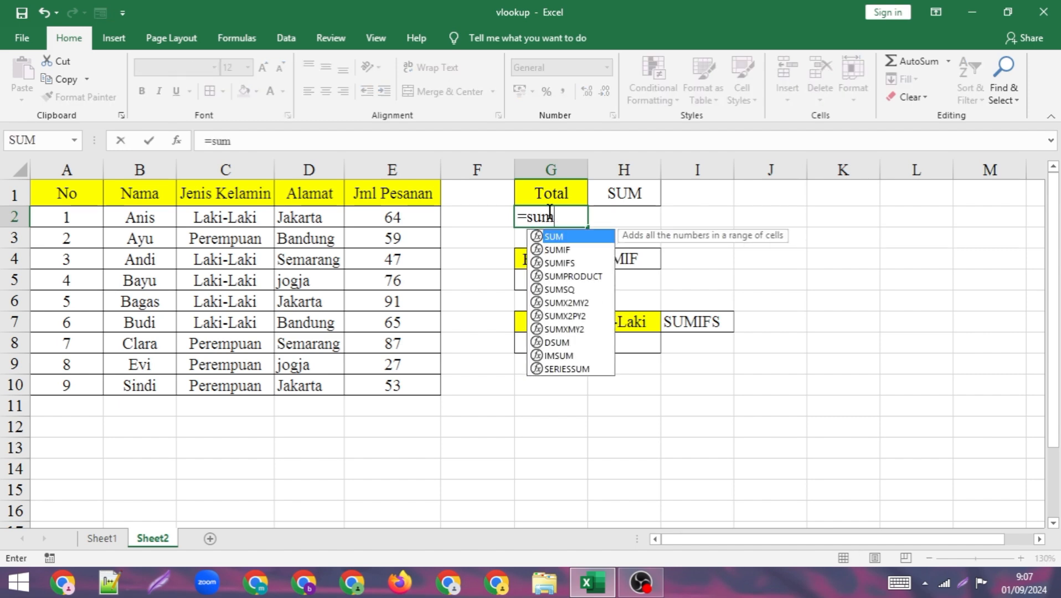
text(()
drag(412, 218, 403, 384)
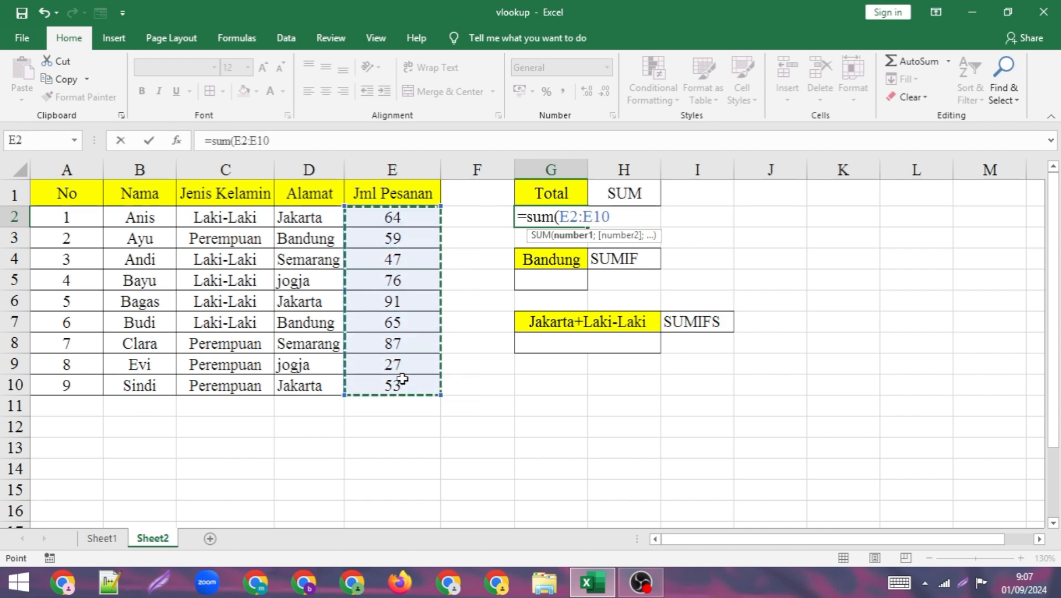
text())
key(Return)
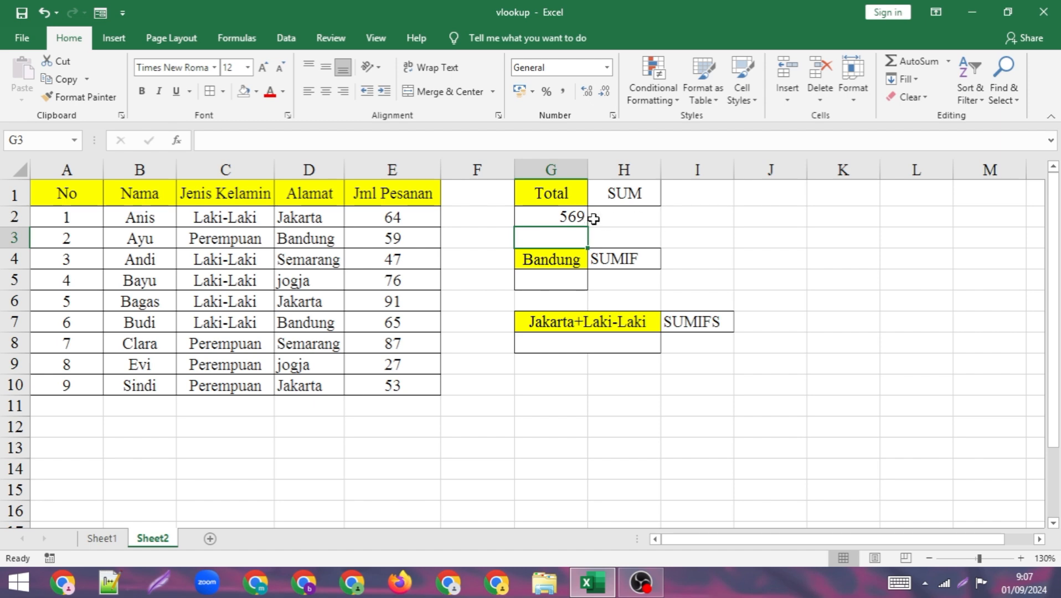
click(564, 217)
click(325, 90)
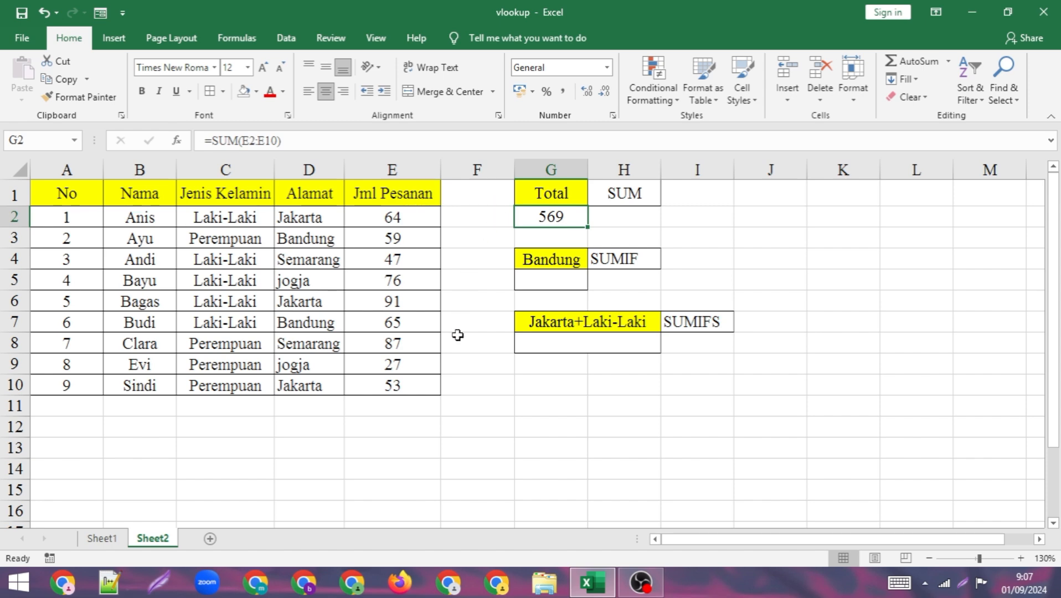
- Add an AutoSum total for Jml Pesanan in E11, center it, then delete it
click(396, 408)
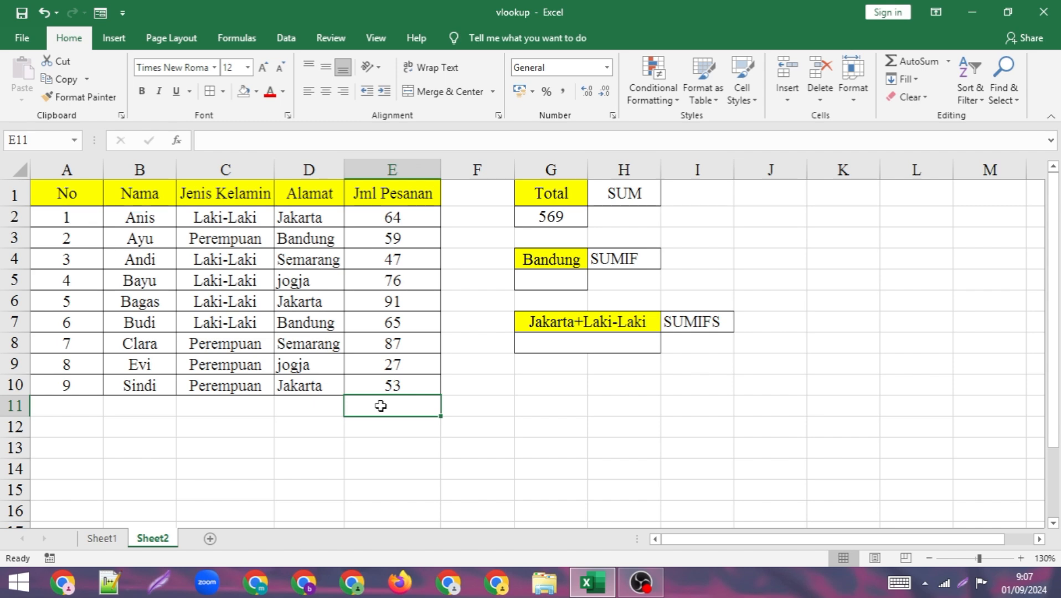
key(alt+equal)
key(Return)
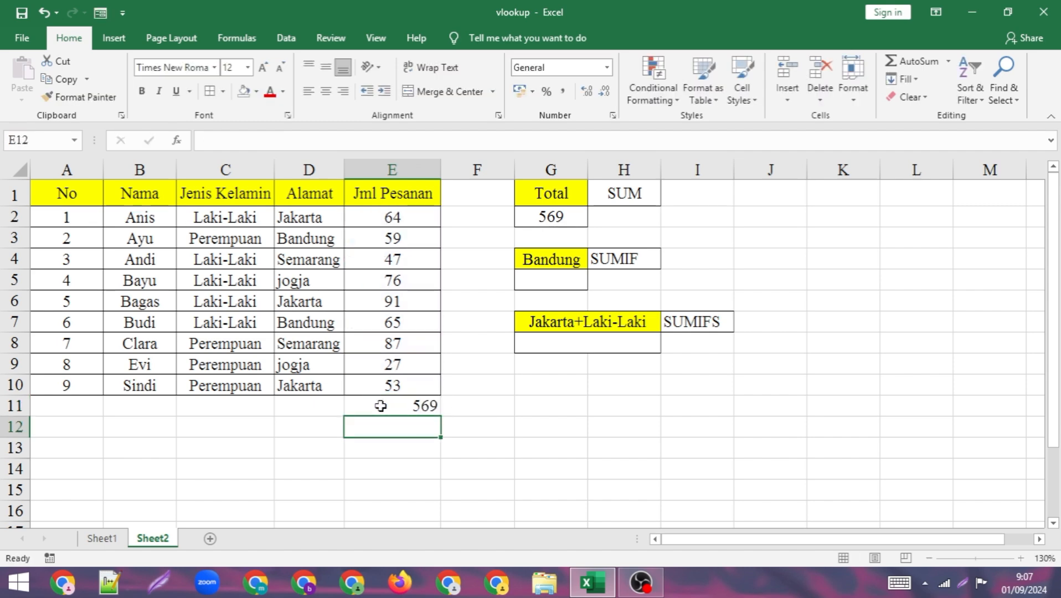
click(382, 406)
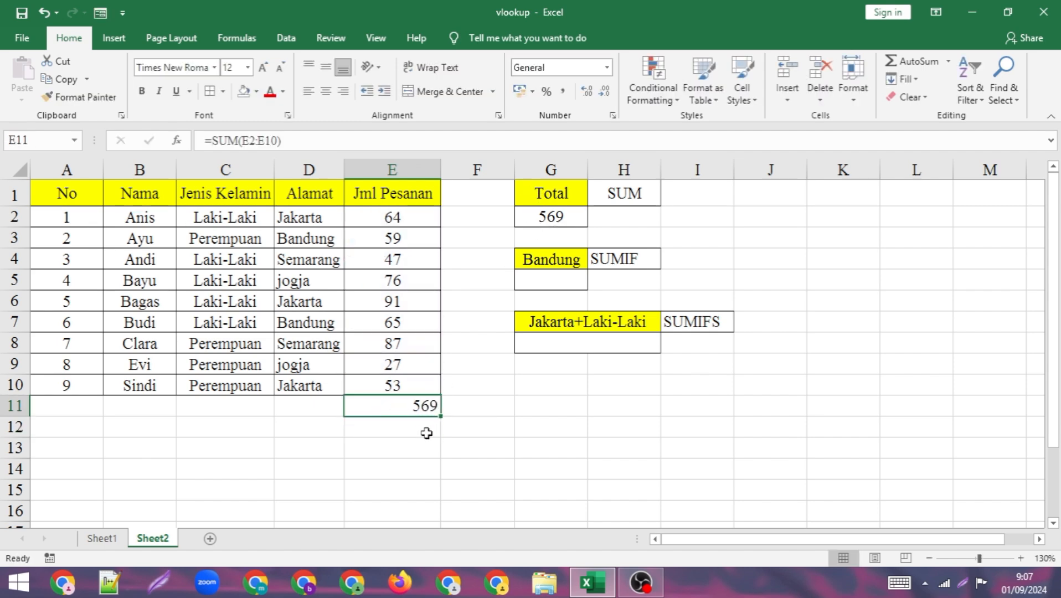
click(326, 94)
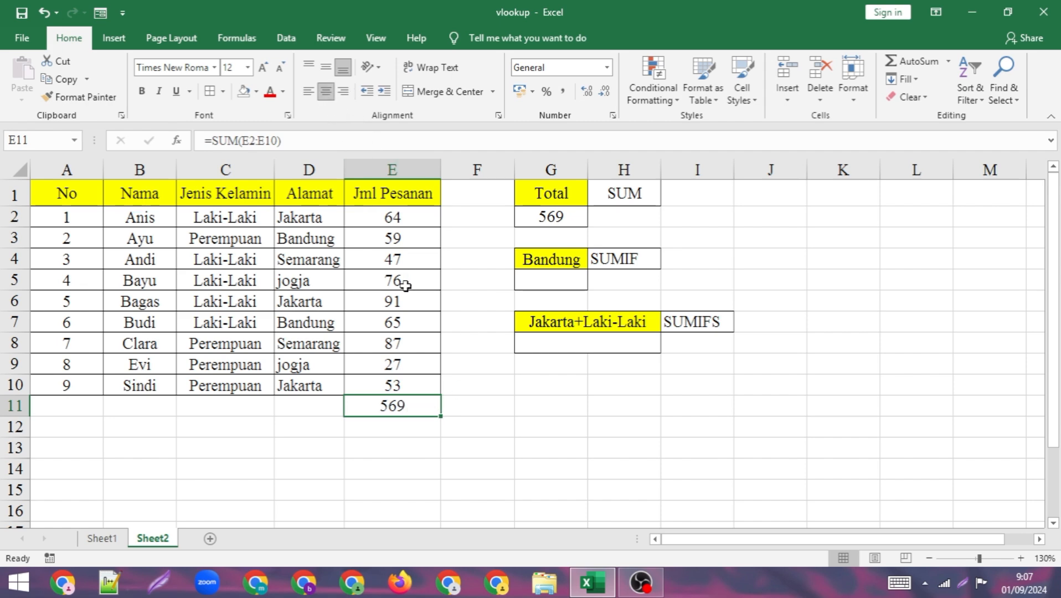
key(Delete)
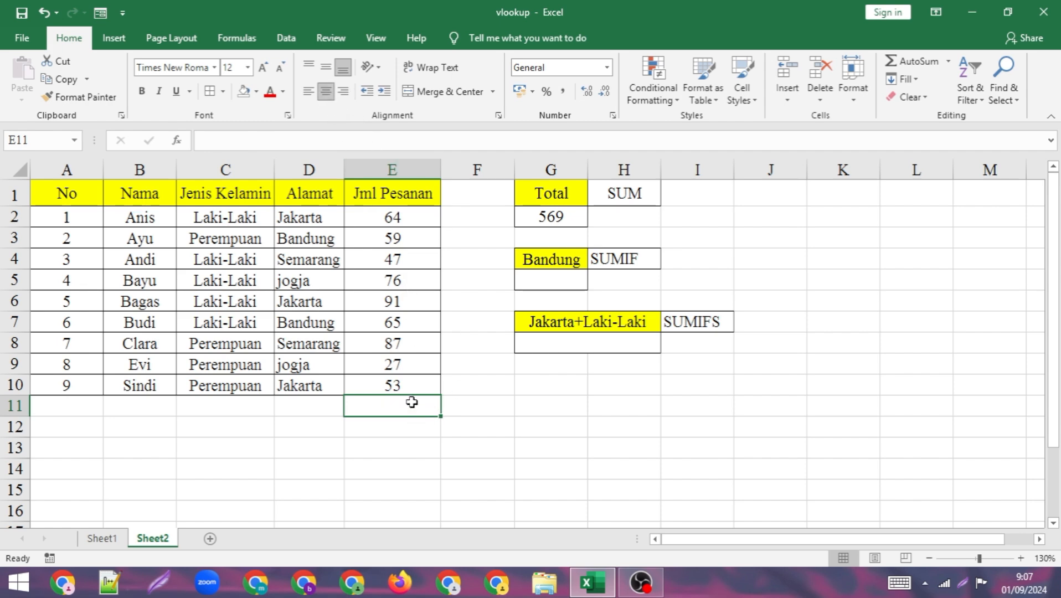
- Add another AutoSum total for Jml Pesanan in E11 and delete it again
click(477, 404)
click(406, 407)
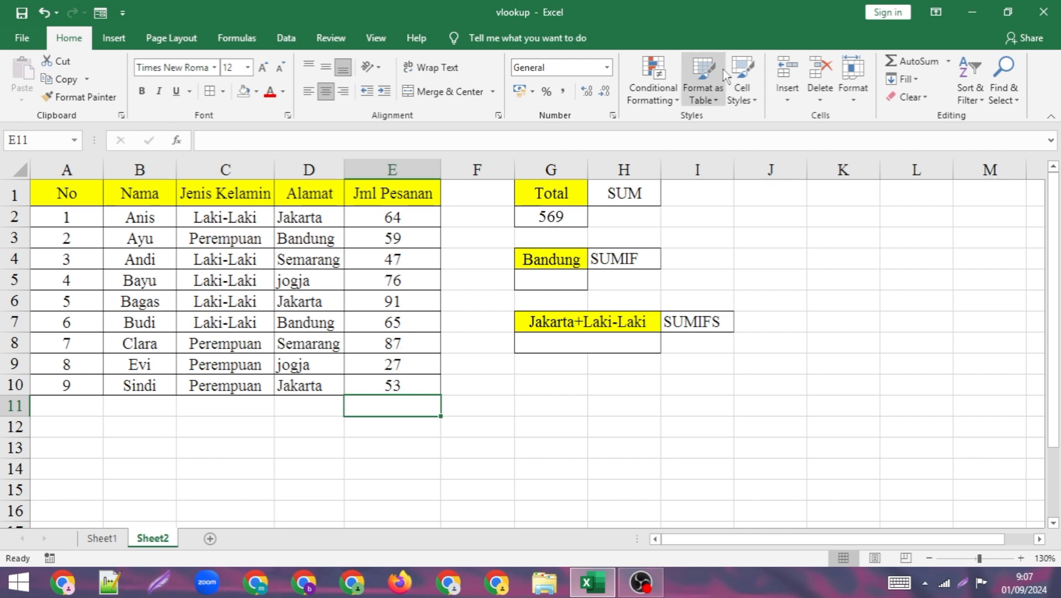
click(916, 62)
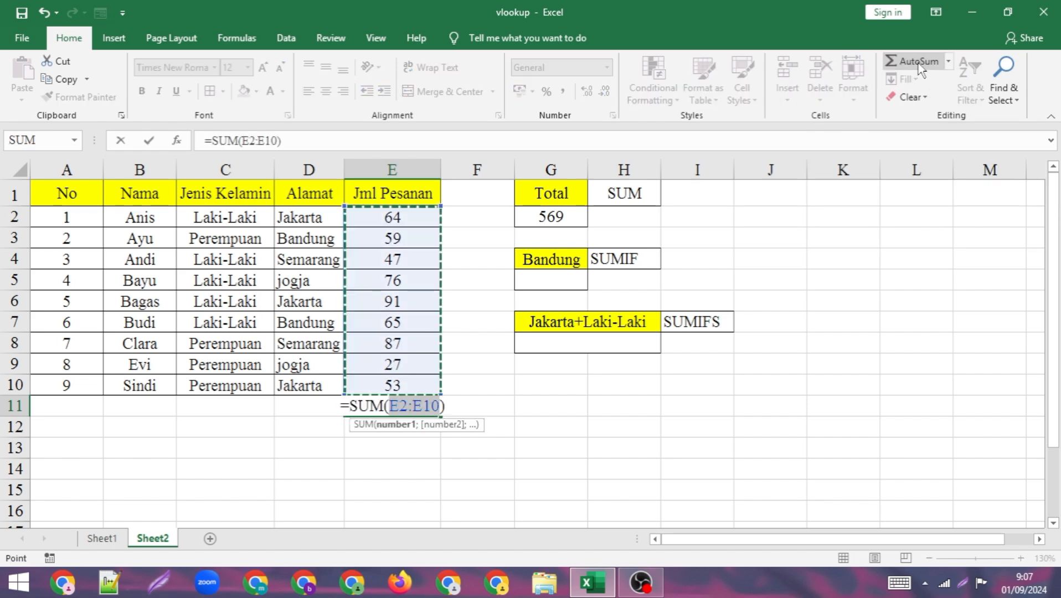
key(Return)
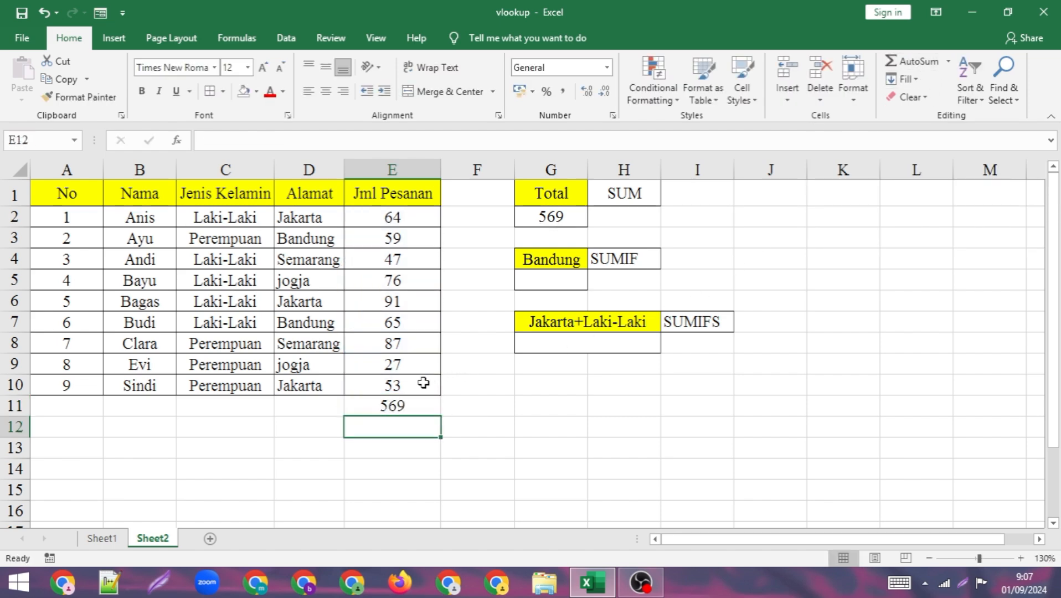
click(403, 406)
key(Delete)
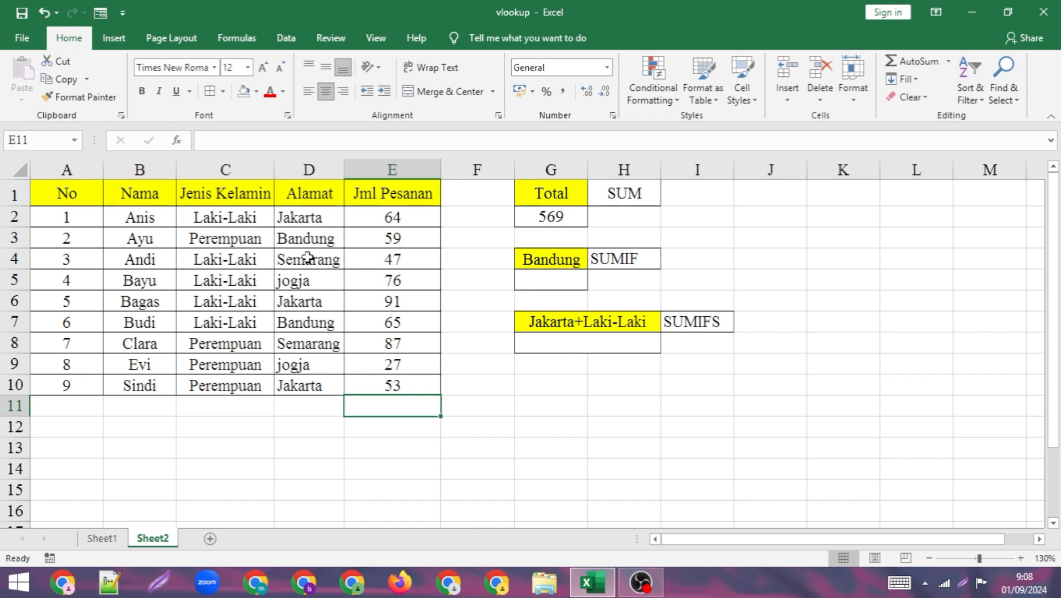
- Enter a SUMIF formula in G5 summing E2:E10 where Alamat D2:D10 matches Bandung
click(553, 283)
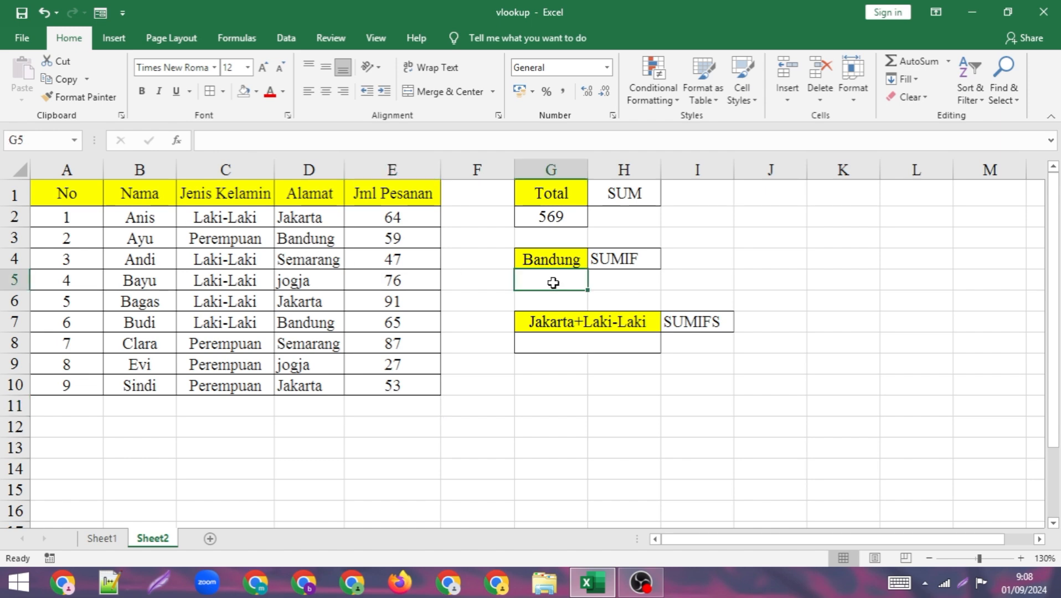
text(=sumi)
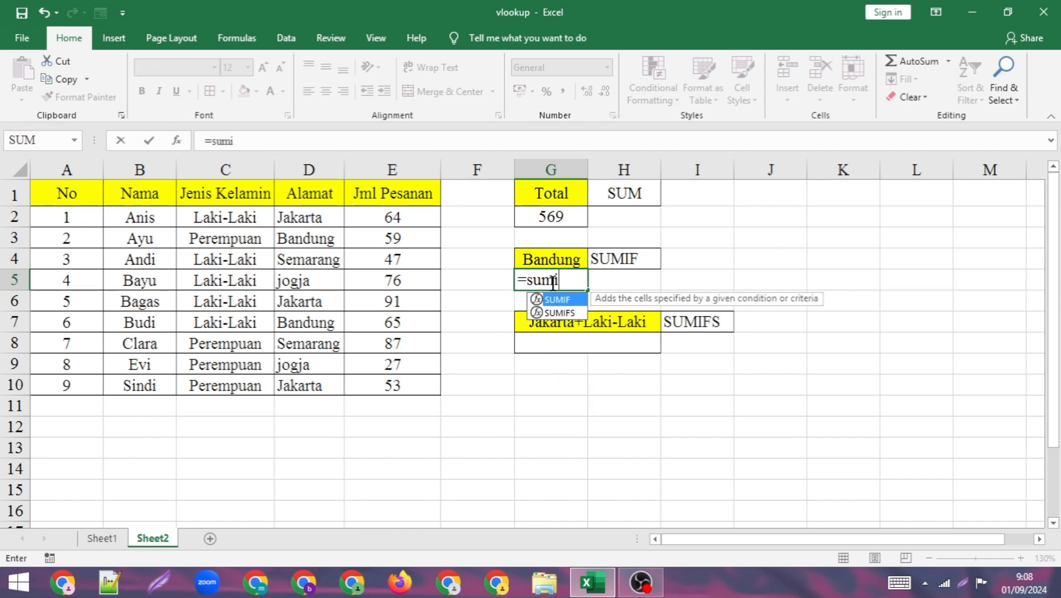
text(f()
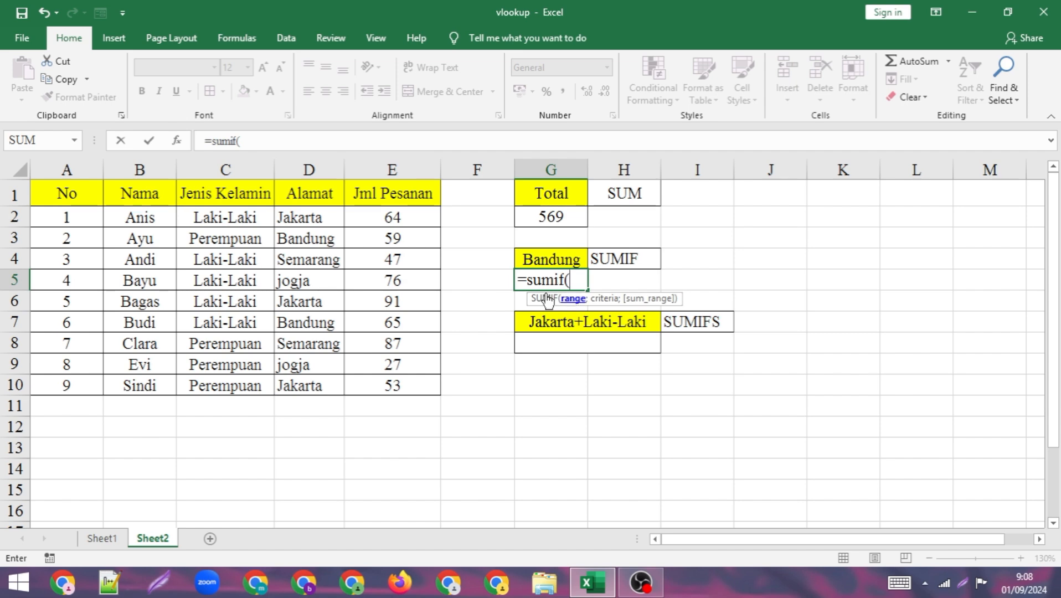
drag(327, 216, 330, 384)
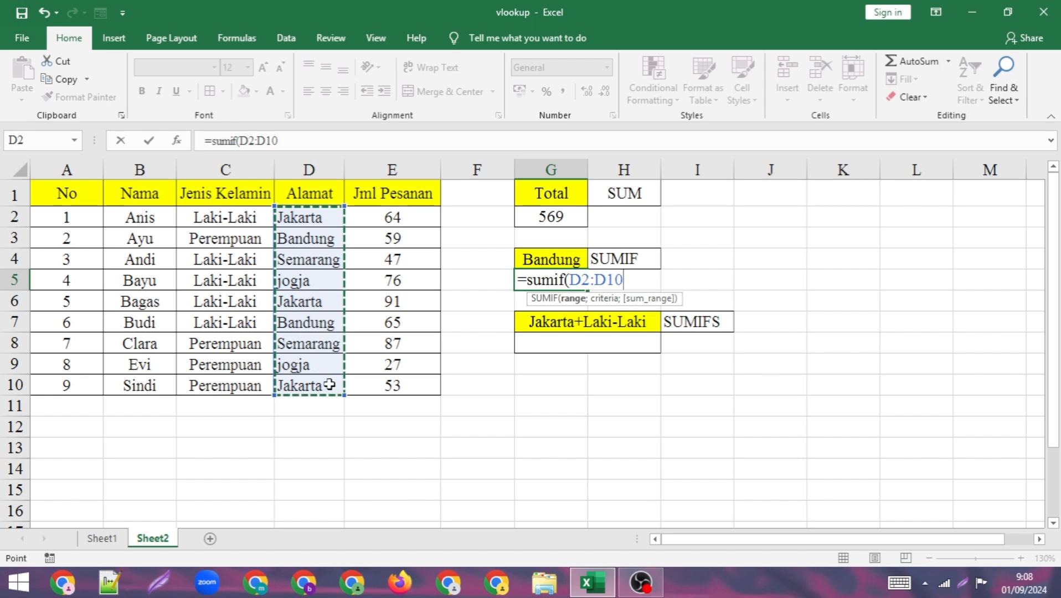
text(;)
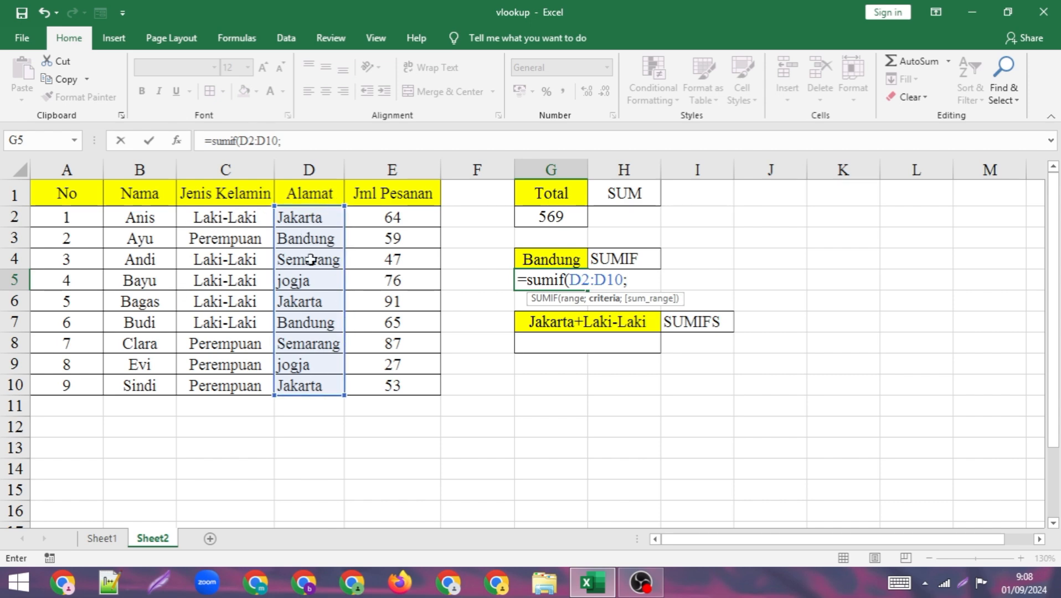
text(Bandu)
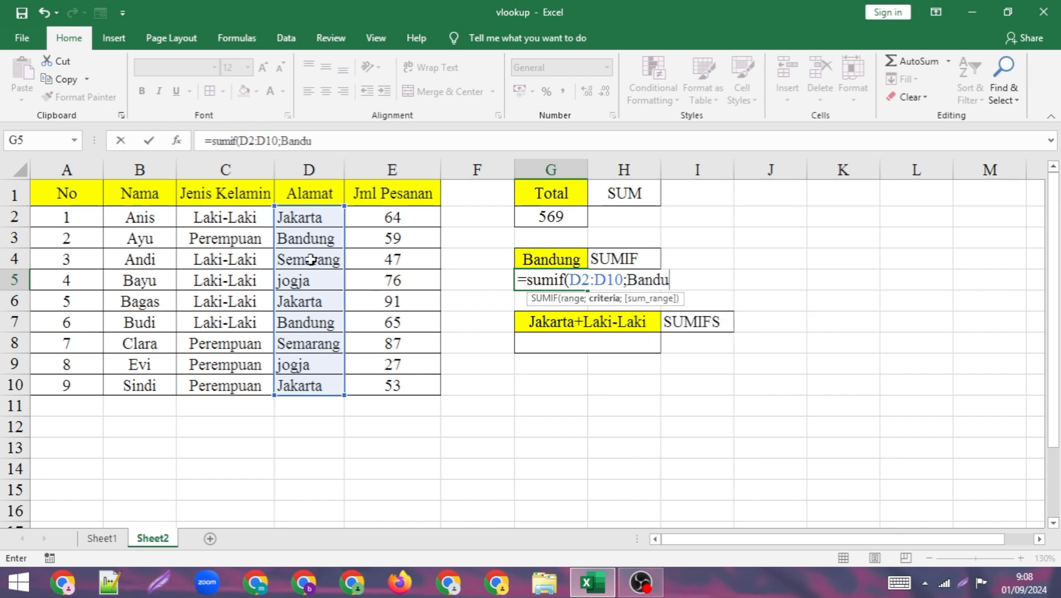
text(ng;)
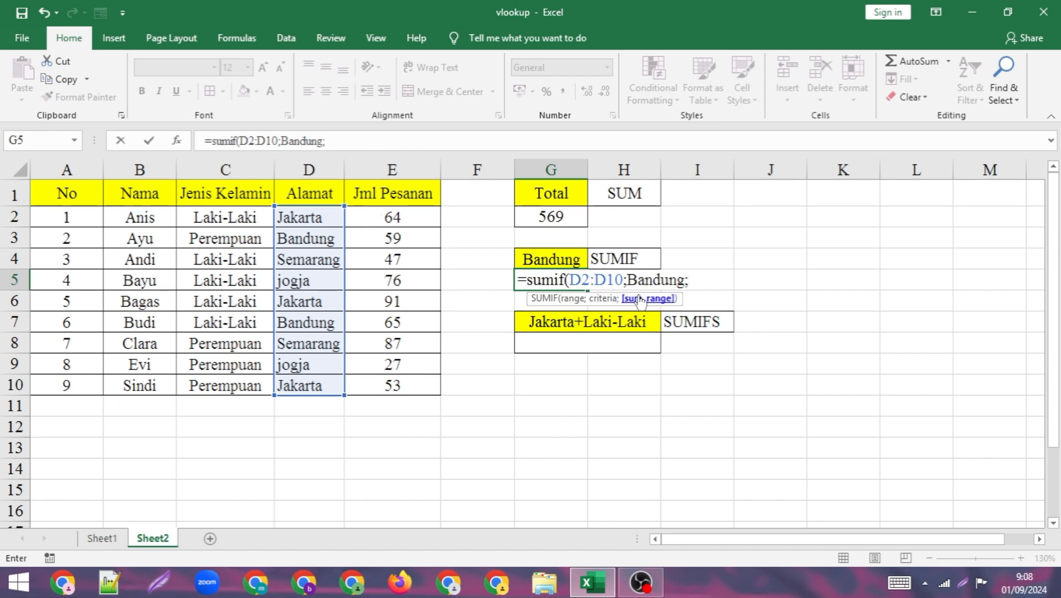
drag(417, 218, 425, 387)
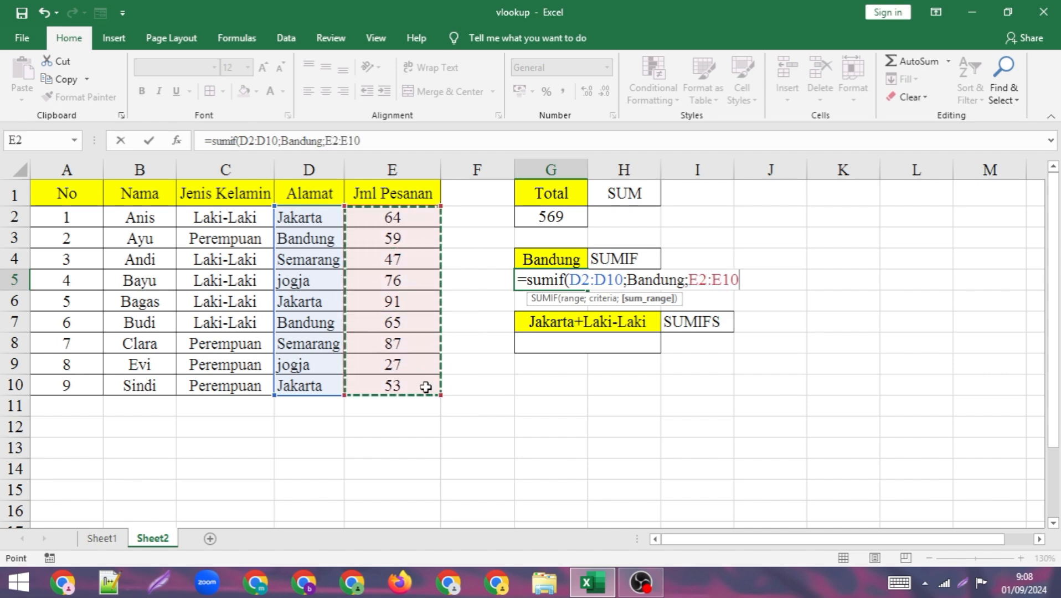
text())
key(Return)
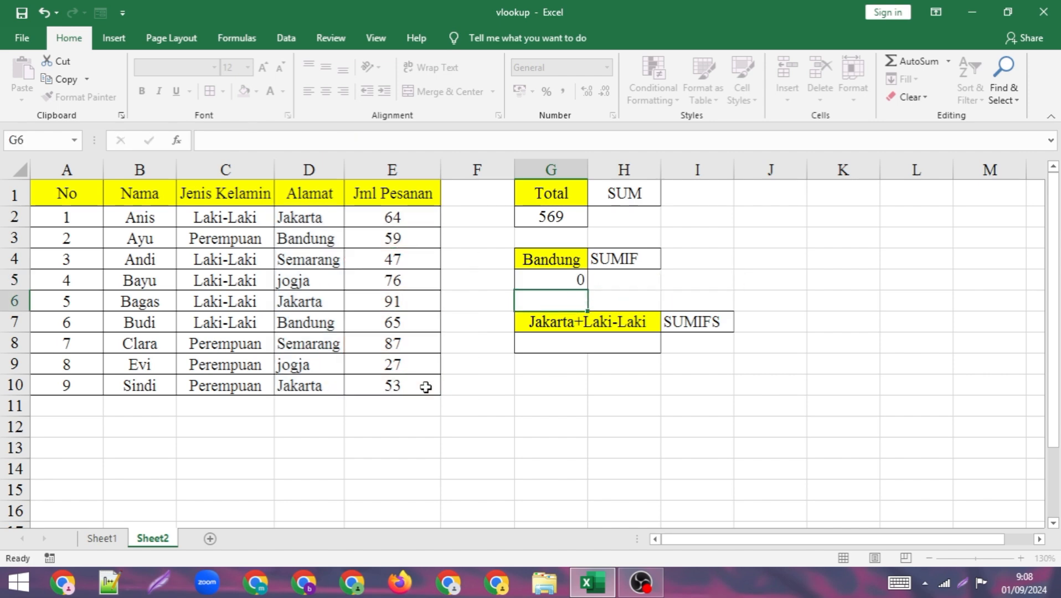
- Wrap the Bandung criterion in the G5 formula in quotation marks
double_click(557, 279)
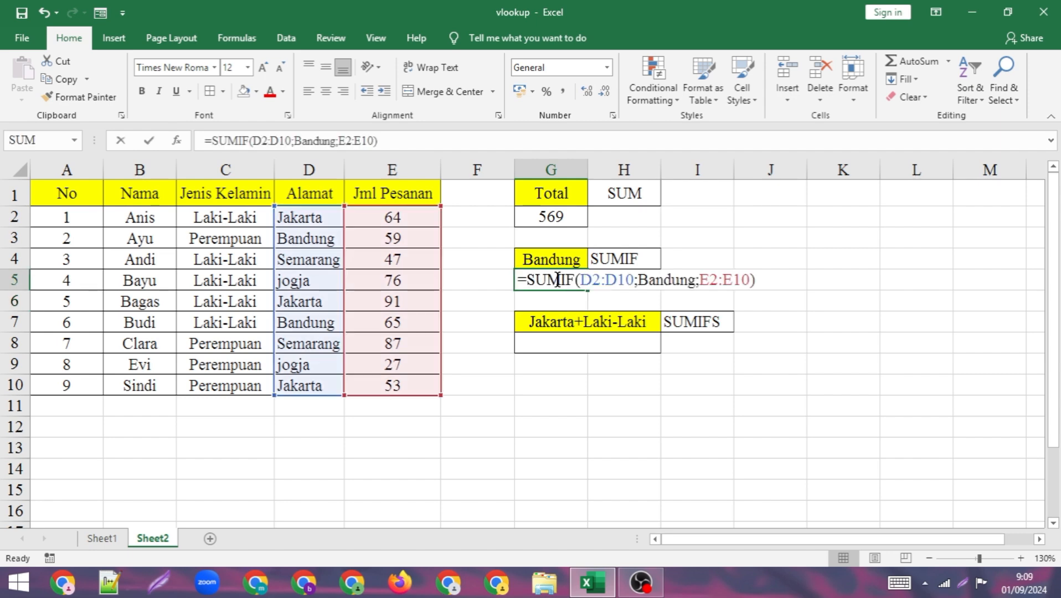
click(637, 280)
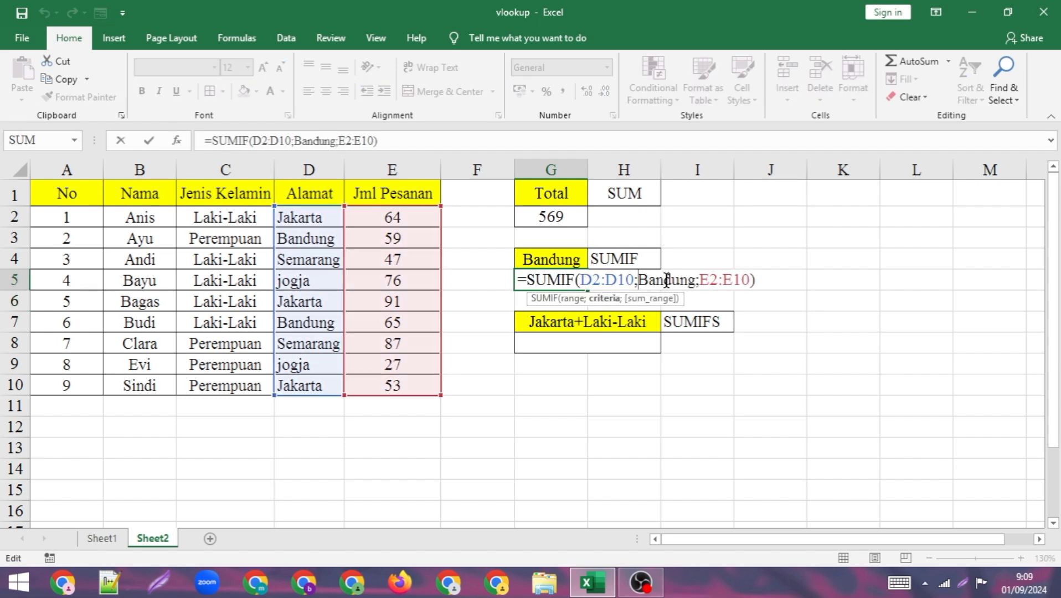
text(")
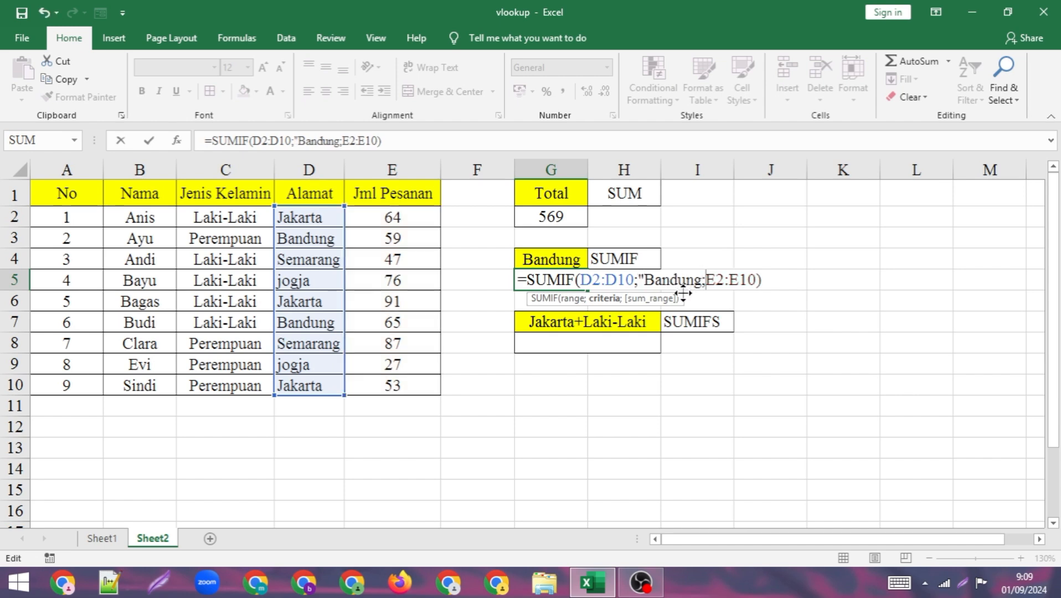
text(")
key(Return)
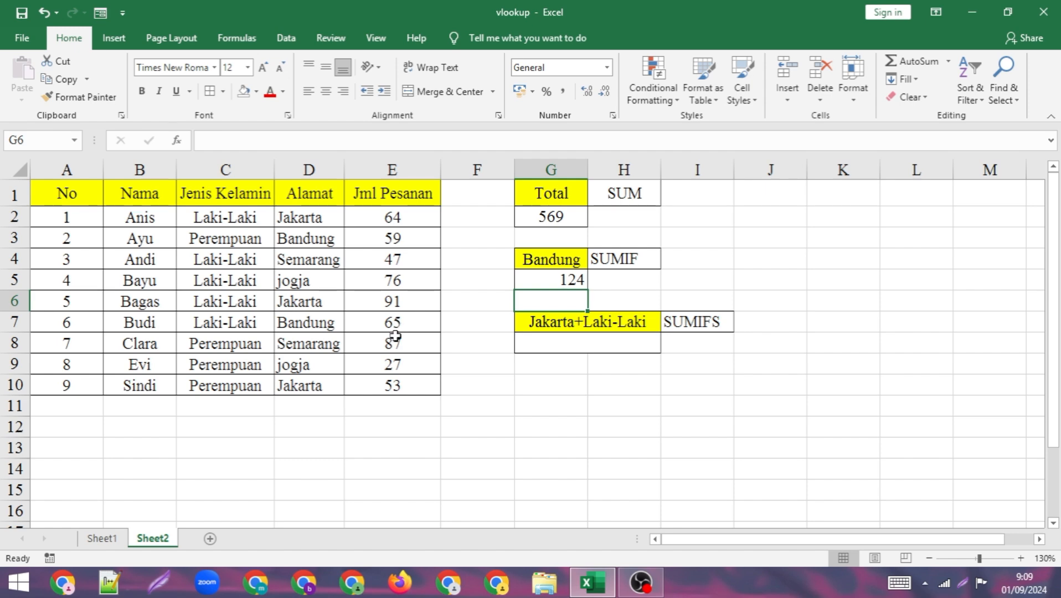
- Center-align the SUMIF result in G5
double_click(561, 281)
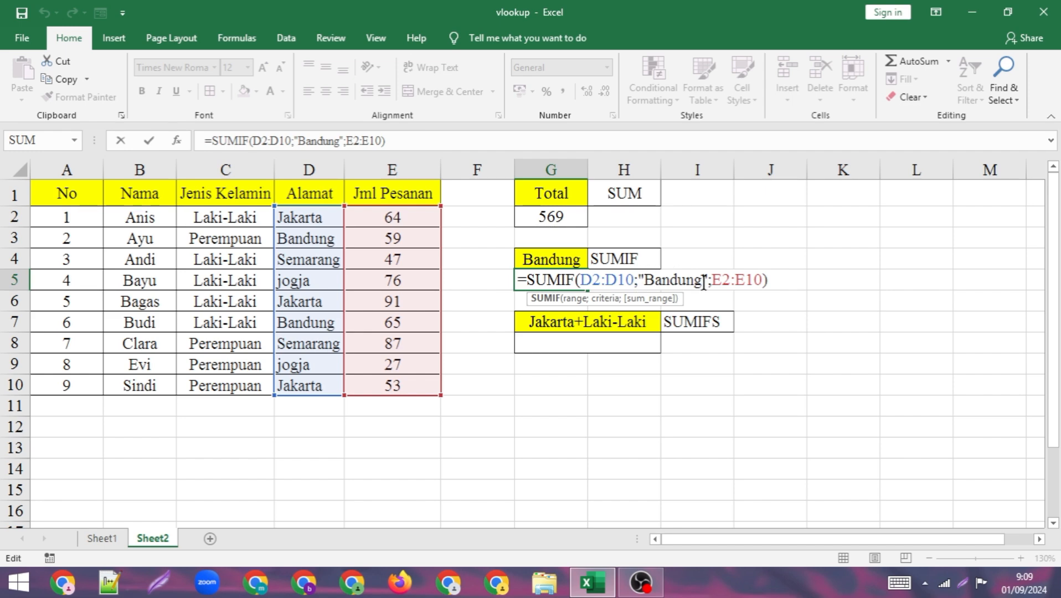
key(Return)
click(563, 274)
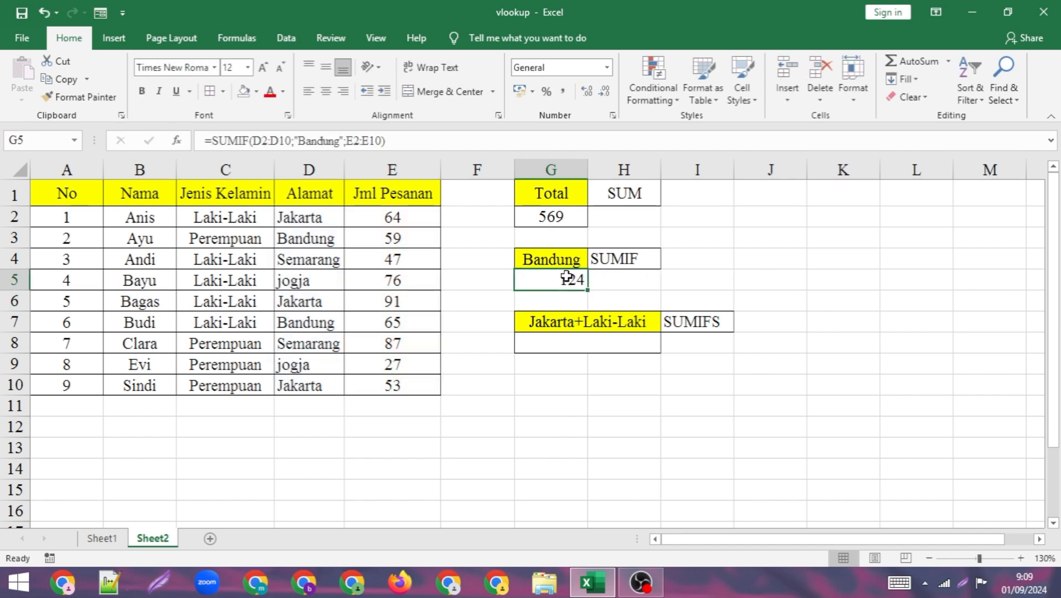
click(326, 91)
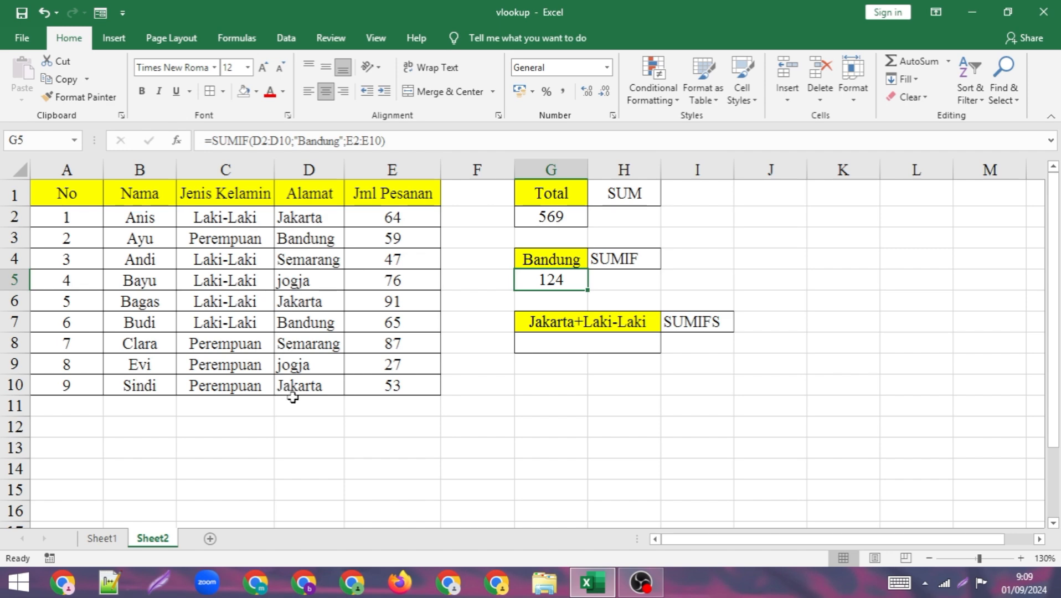
- Start a SUMIFS formula in G8 using E2:E10 as the sum range and Jenis Kelamin C2:C10 as the first criteria range
click(548, 346)
text(=)
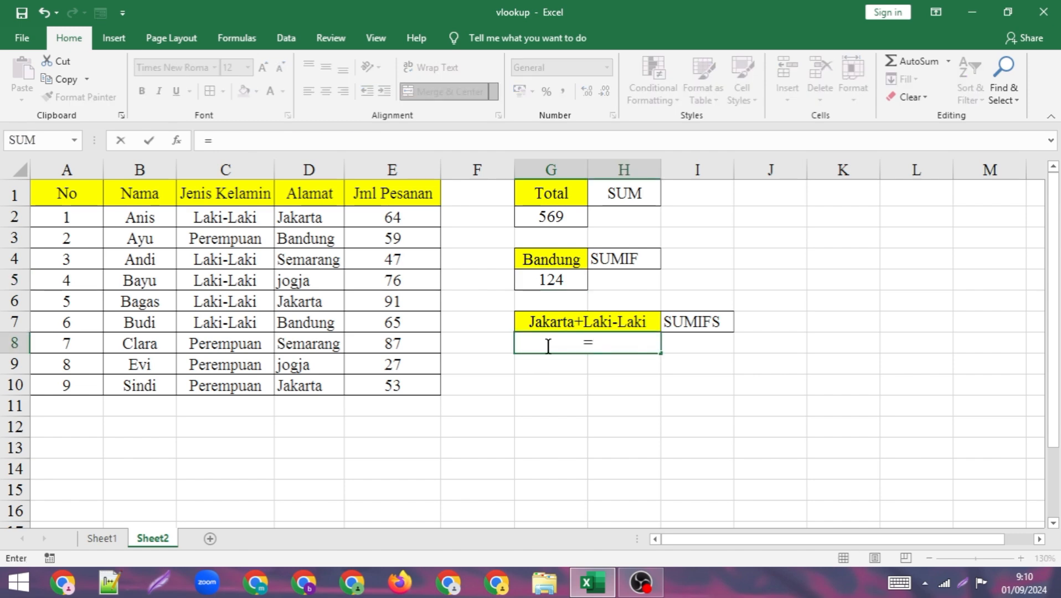
text(sumifs)
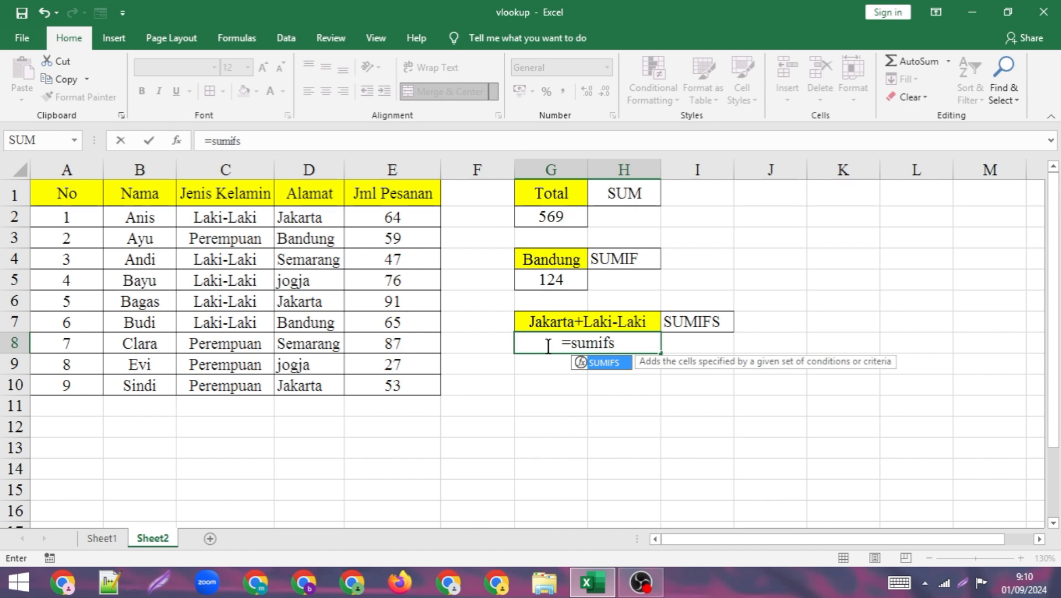
text(()
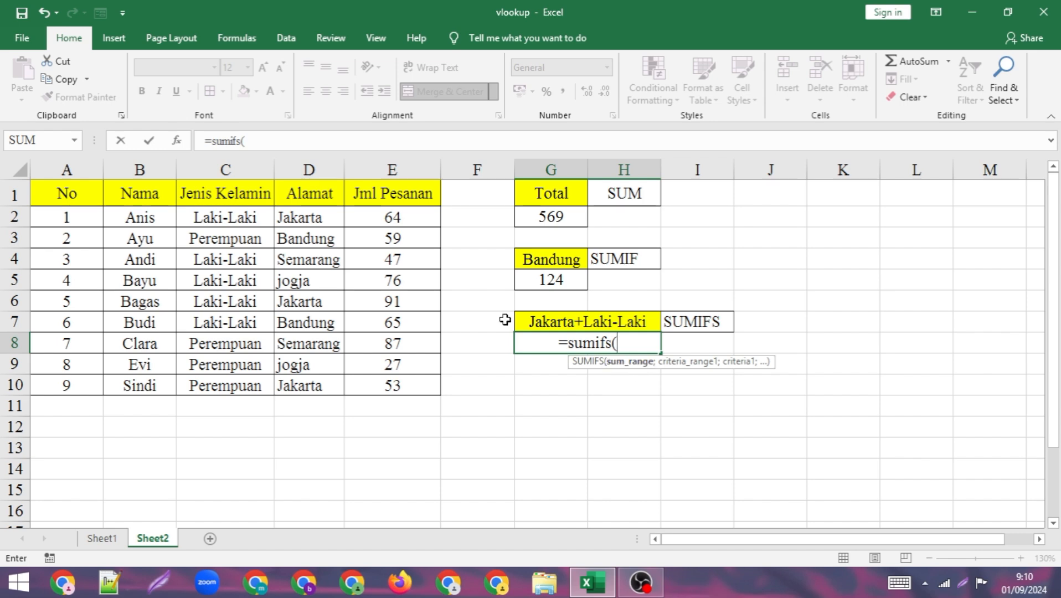
drag(397, 217, 403, 381)
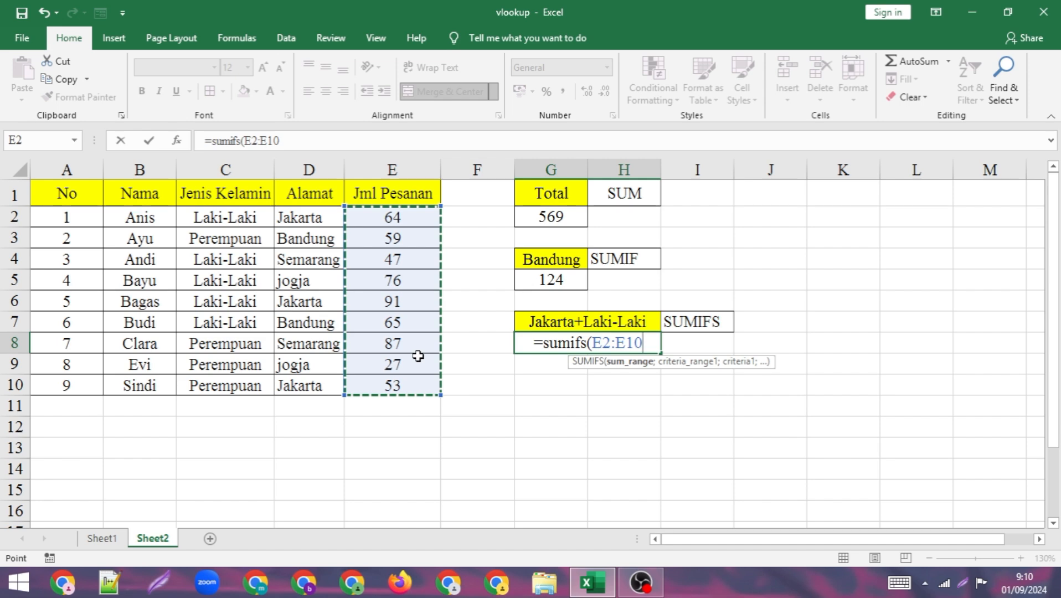
text(;)
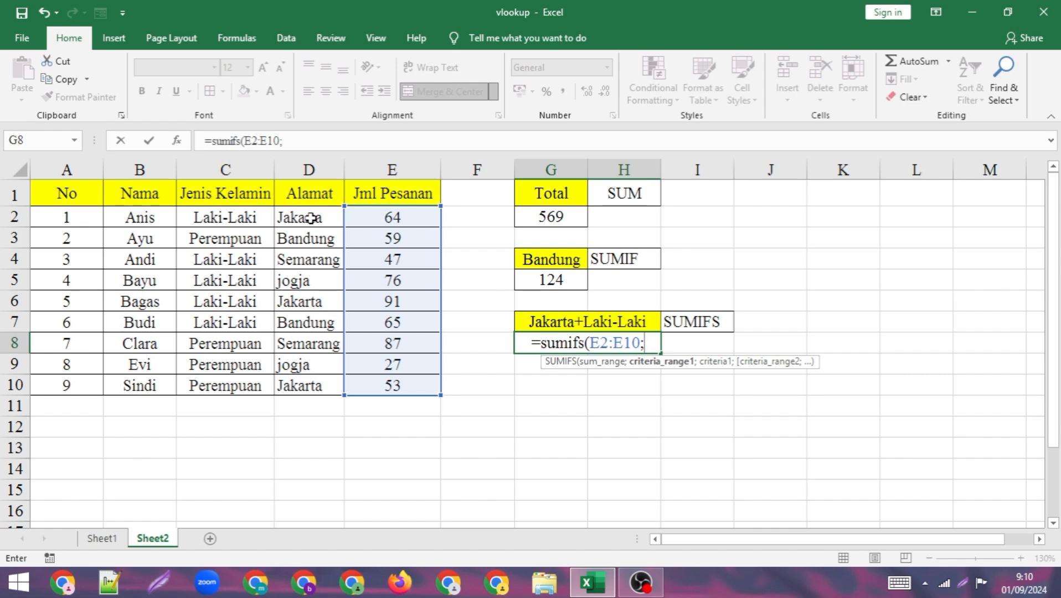
drag(312, 217, 310, 386)
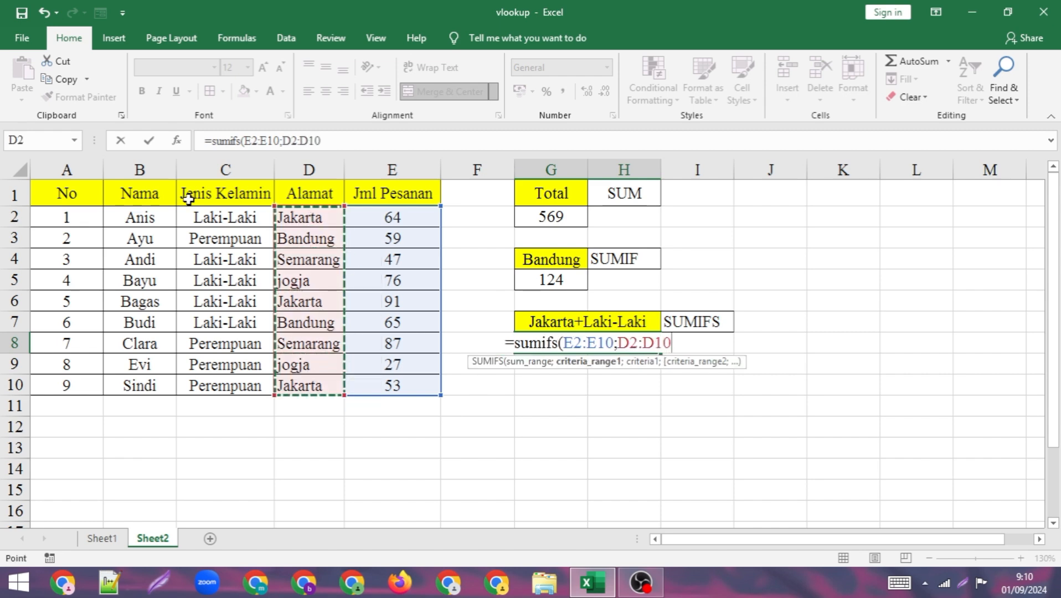
drag(233, 219, 235, 383)
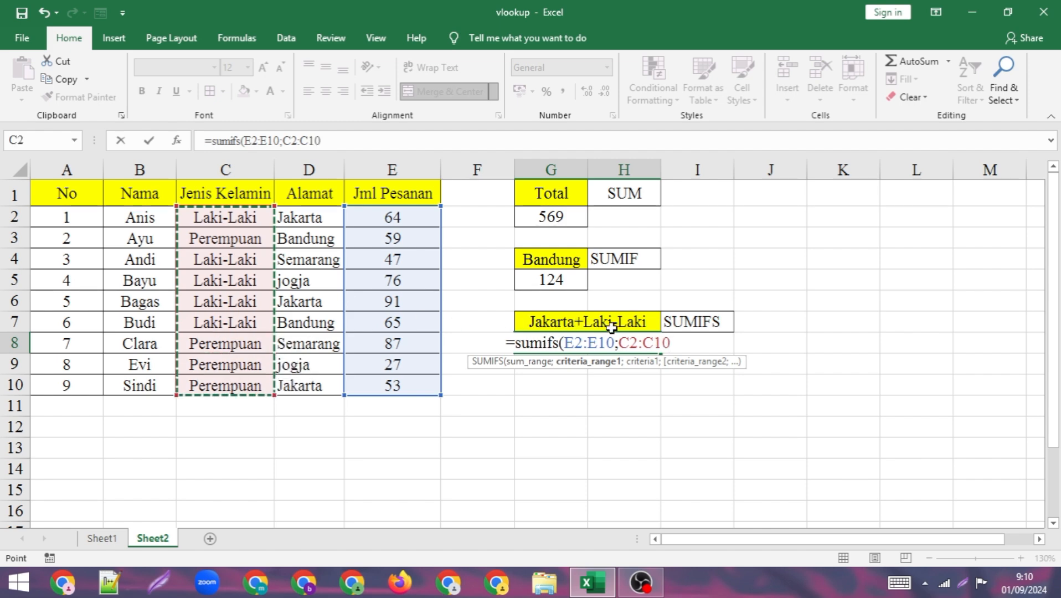
text(;)
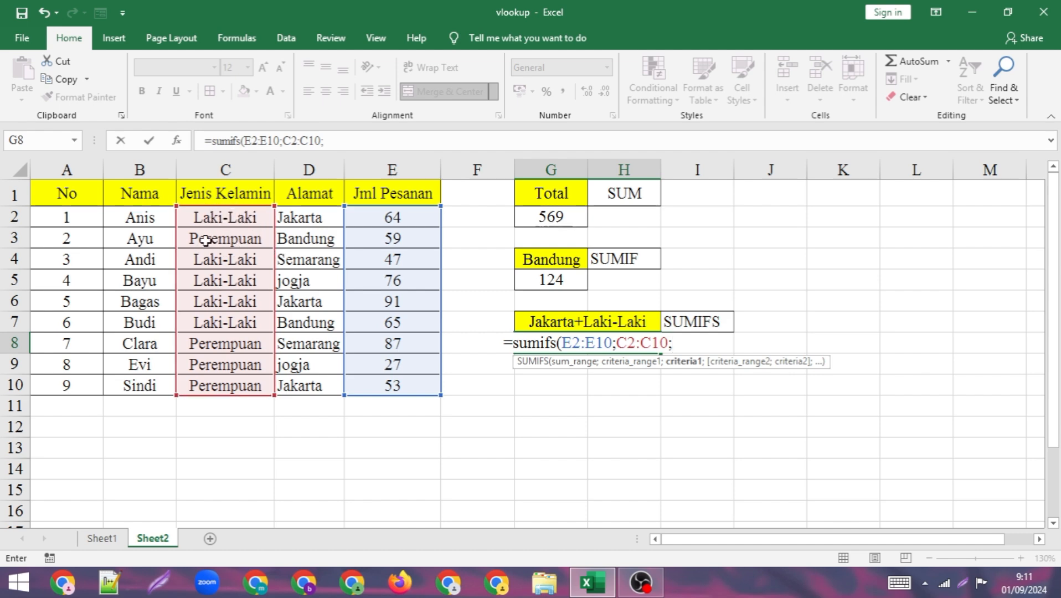
- Add "Laki-Laki" as the first criterion of the SUMIFS formula
text(")
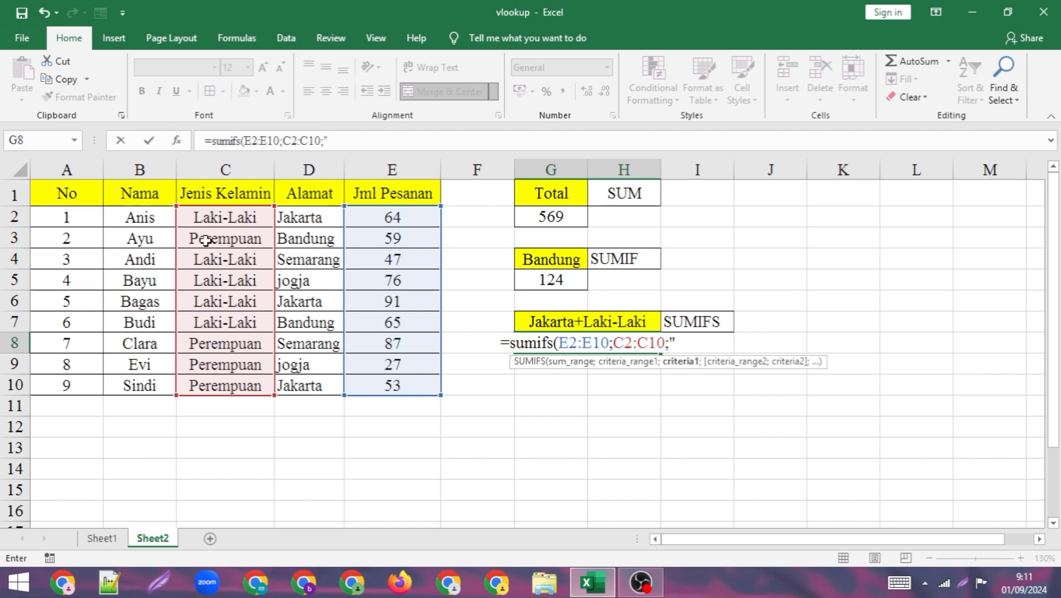
text(Lak)
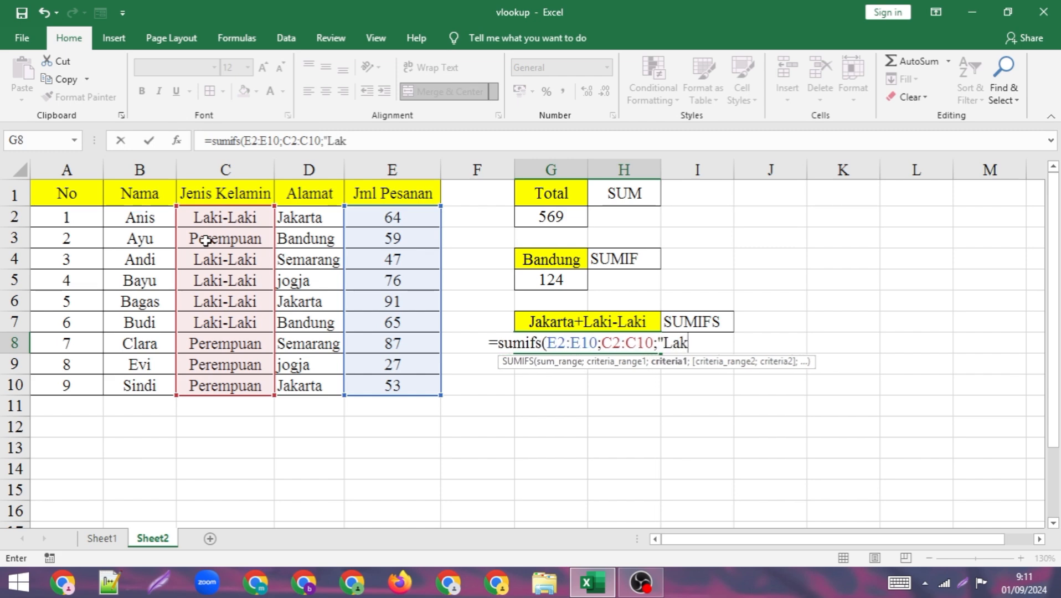
text(i-Laki)
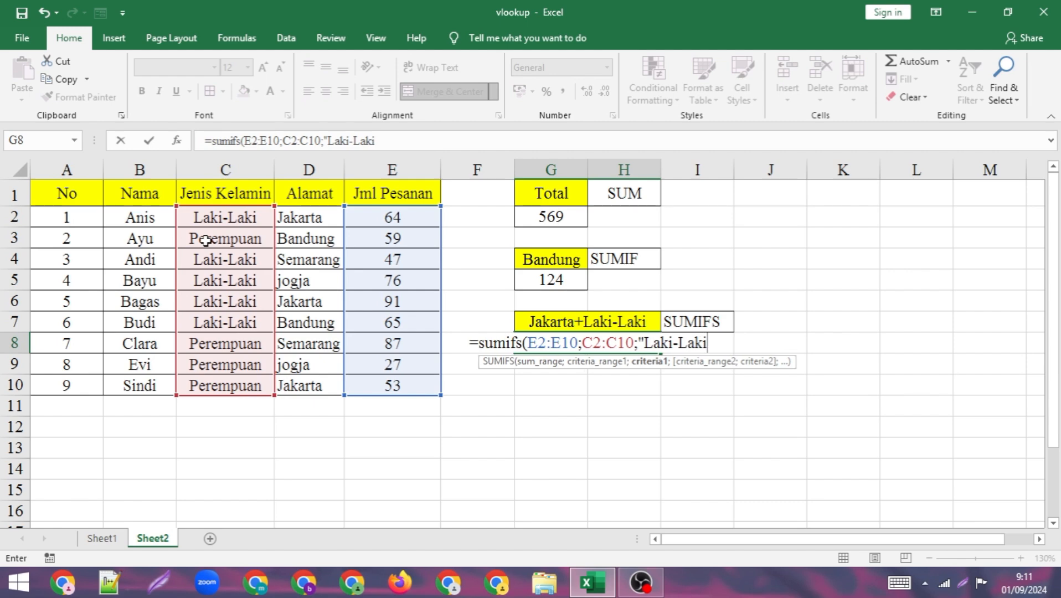
text(";)
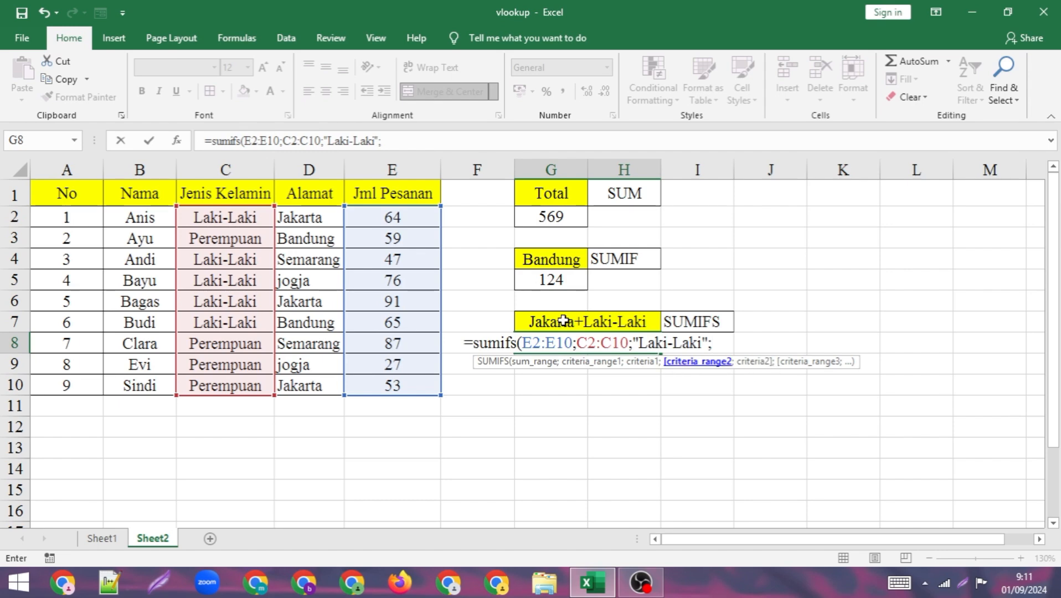
- Add Alamat D2:D10 with criterion "Jakarta" as the second condition, then close and enter the SUMIFS formula
click(308, 220)
drag(308, 221, 307, 386)
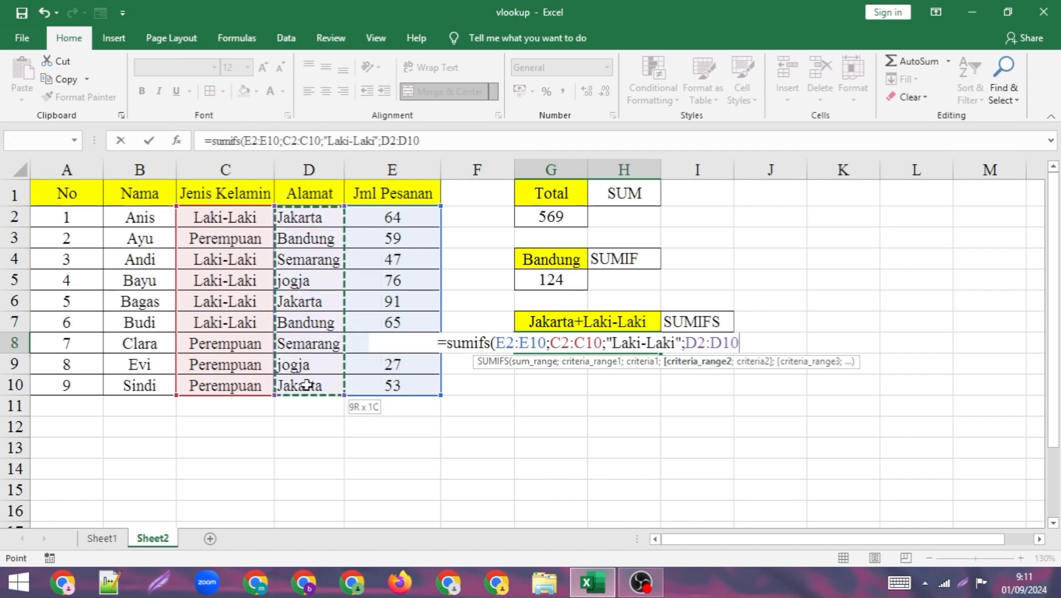
text(;)
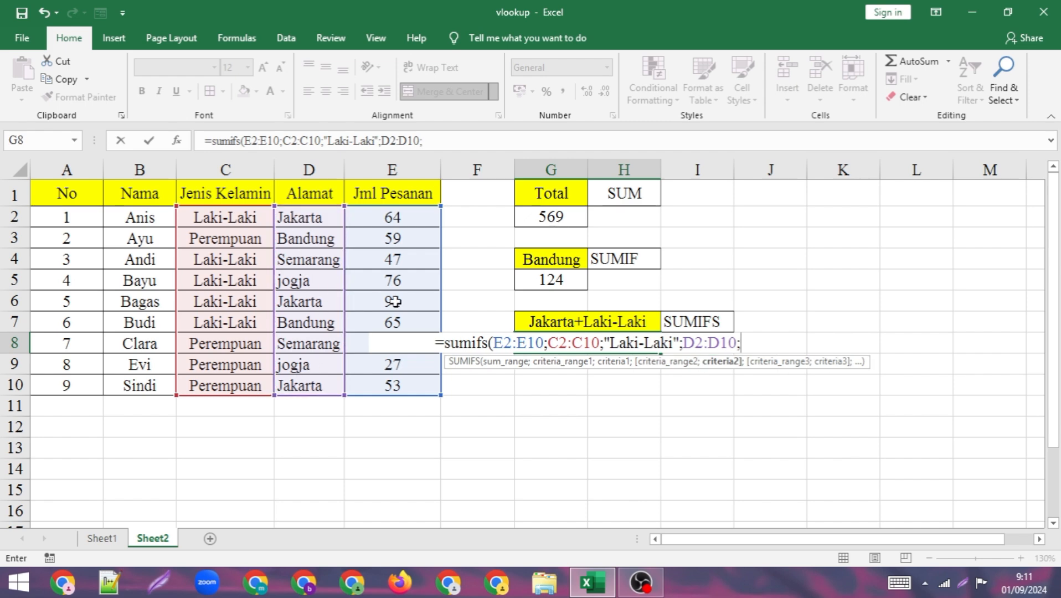
text(")
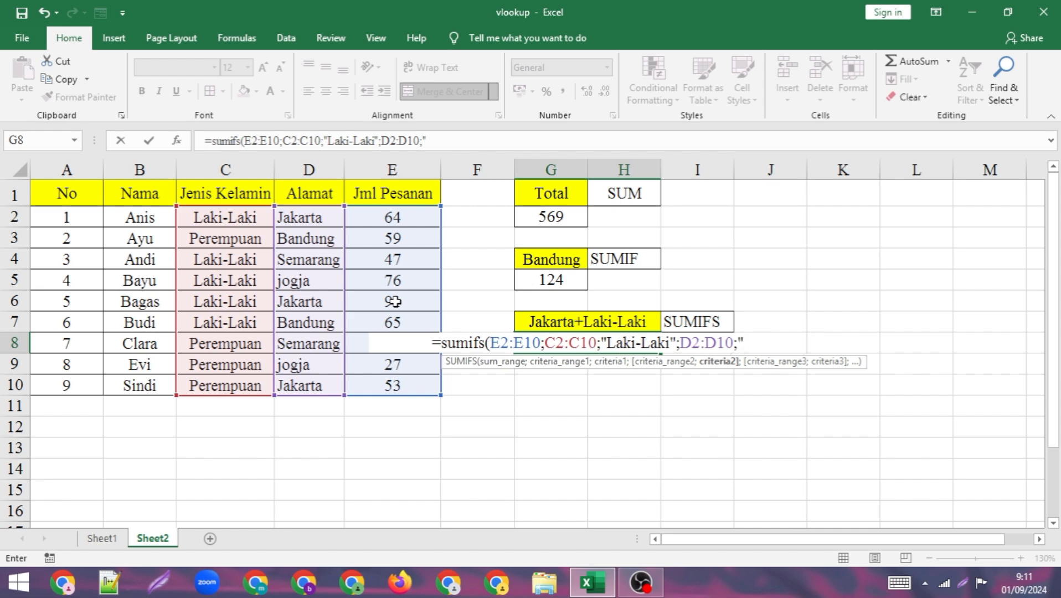
text(Jakarta)
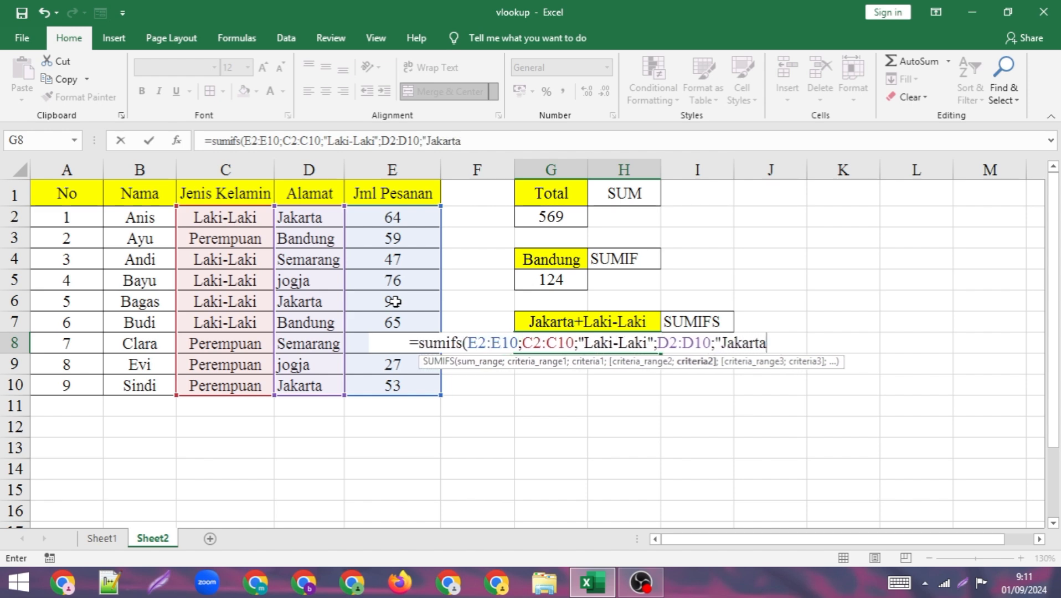
text(")
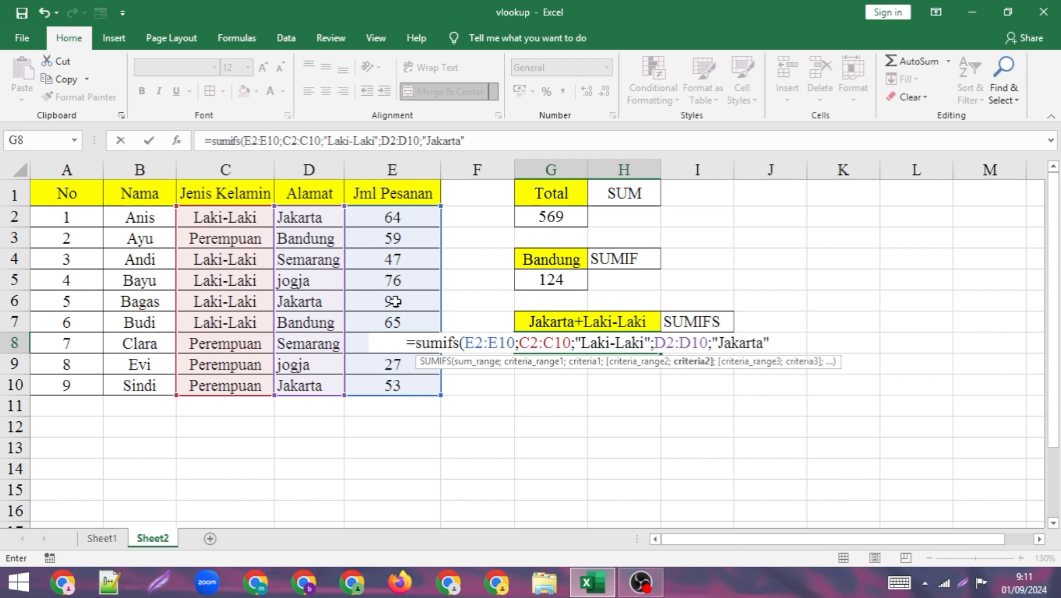
text())
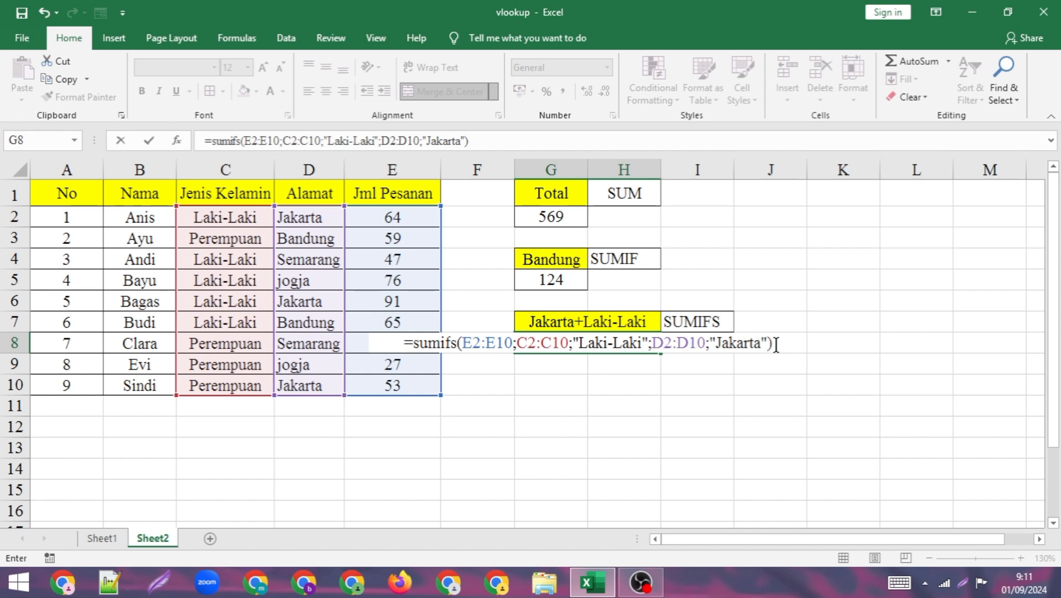
key(Return)
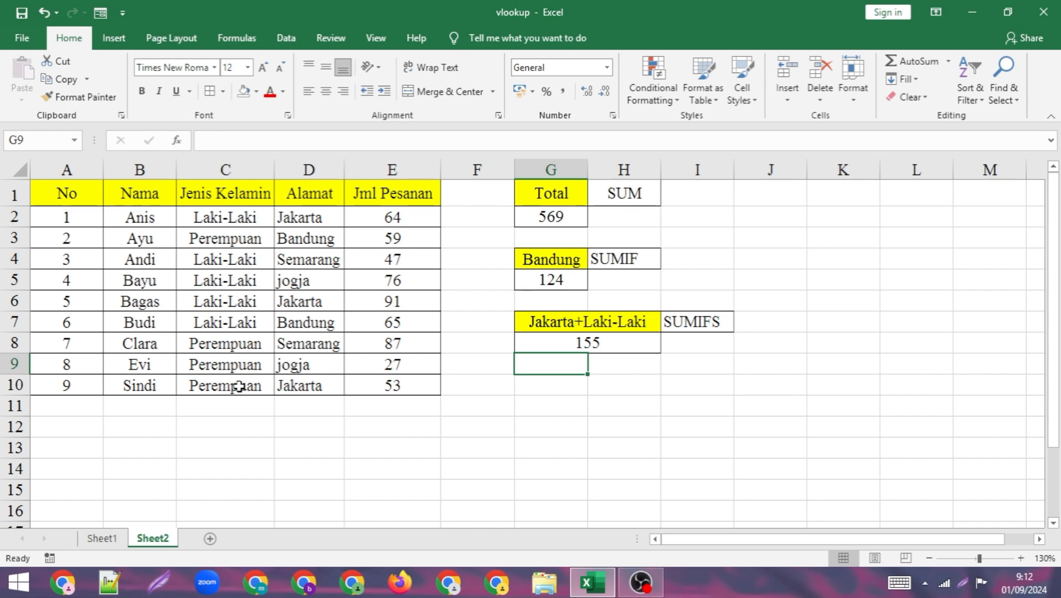
click(634, 405)
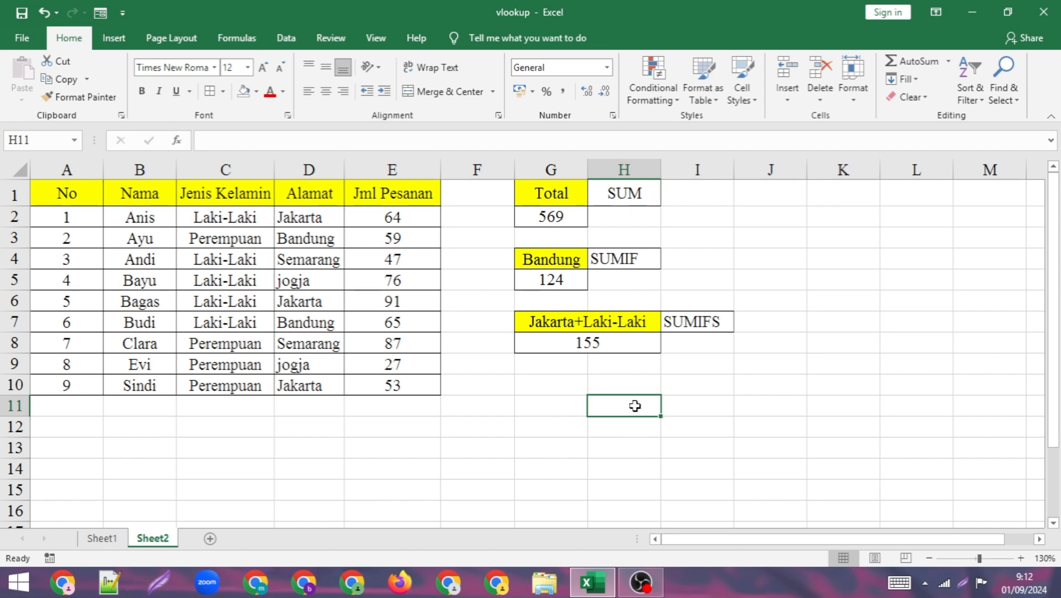